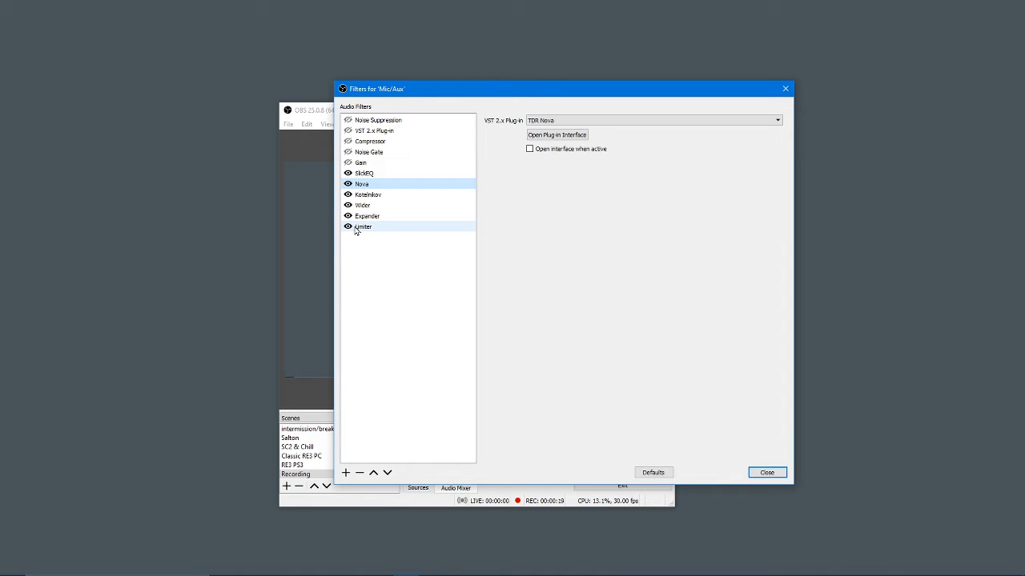
# Step: Disable the SlickEQ, Nova, Kotelnikov, Wider, Expander and Limiter filters on Mic/Aux, and move the filters window clear of the audio mixer
pyautogui.moveTo(420, 94); pyautogui.dragTo(402, 102)
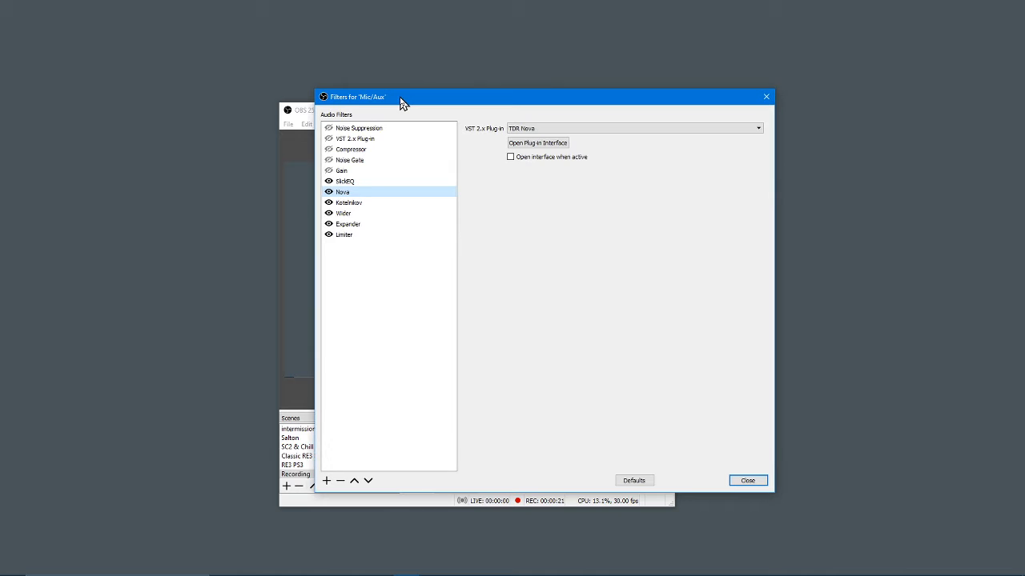
pyautogui.click(328, 235)
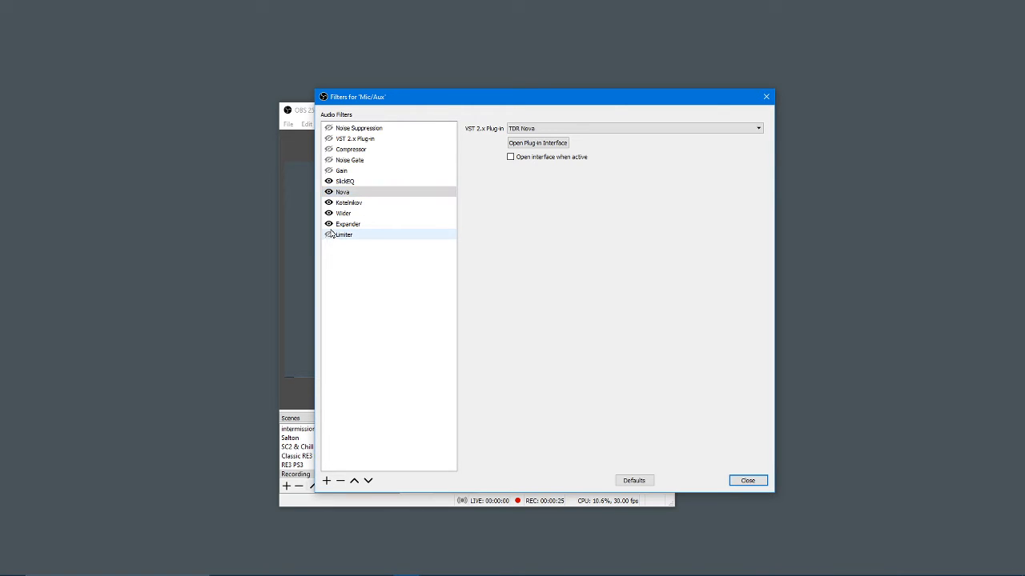
pyautogui.click(329, 225)
pyautogui.click(328, 213)
pyautogui.click(328, 203)
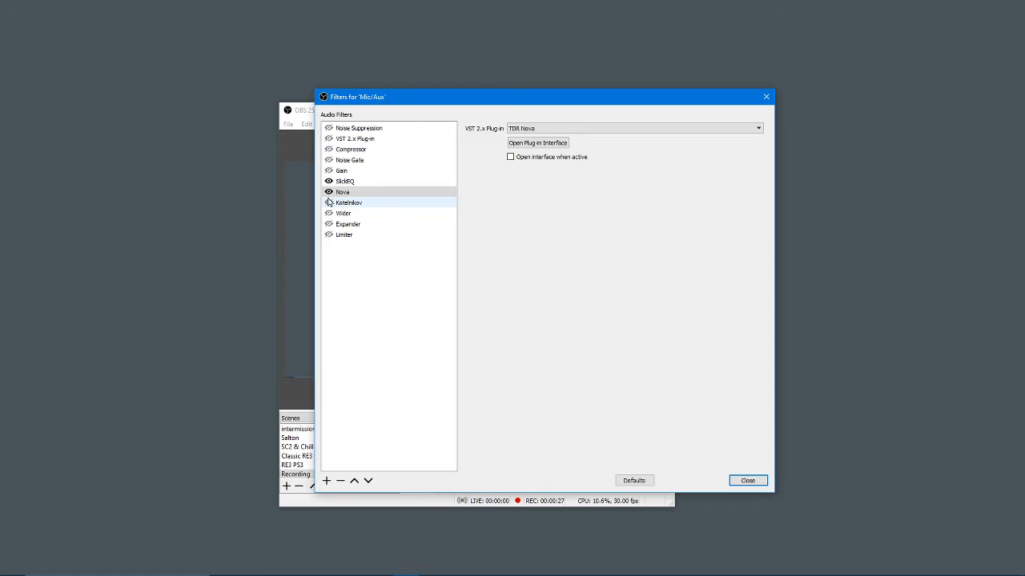
pyautogui.click(328, 192)
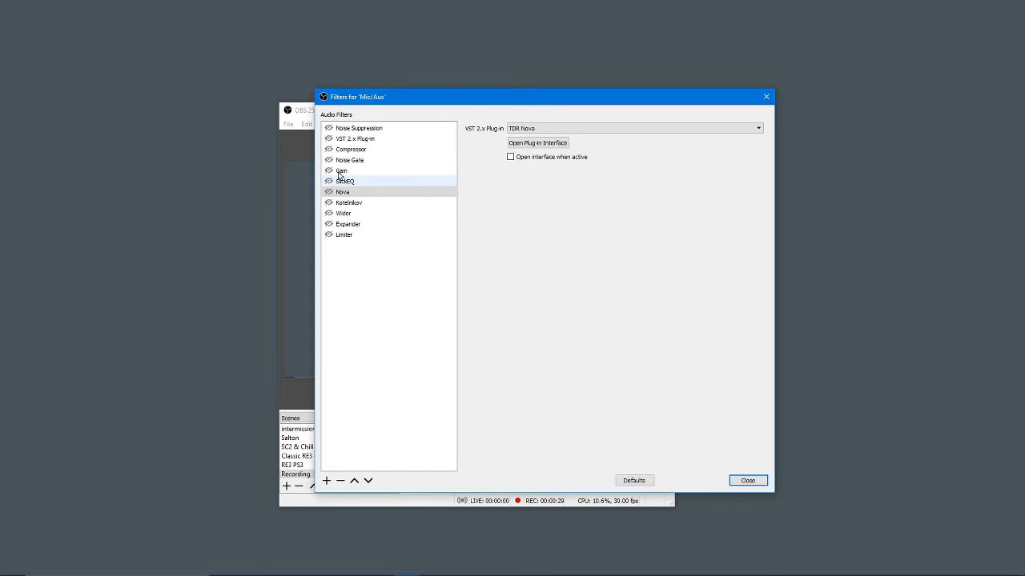
pyautogui.moveTo(471, 102); pyautogui.dragTo(776, 96)
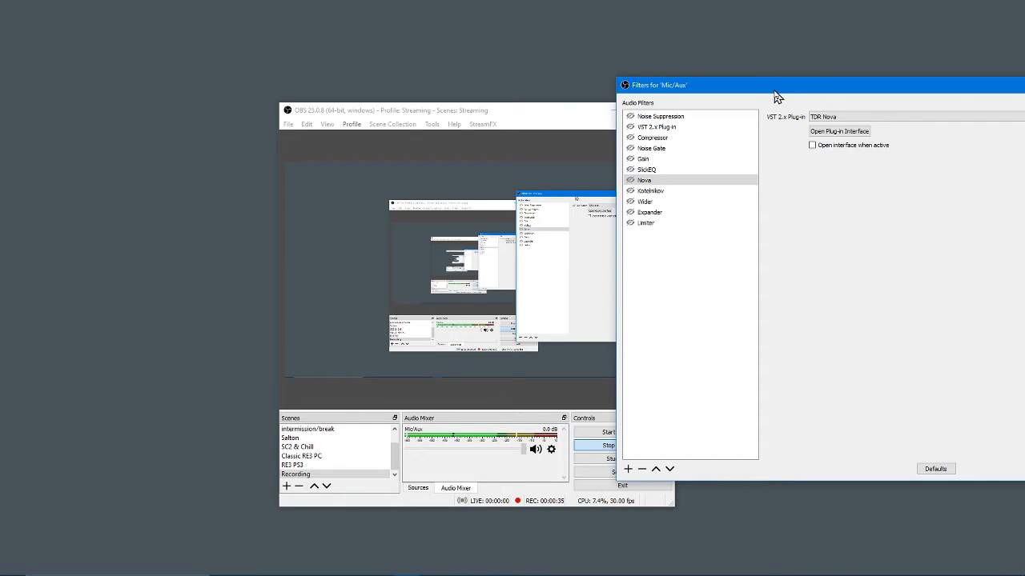
pyautogui.moveTo(777, 96); pyautogui.dragTo(460, 38)
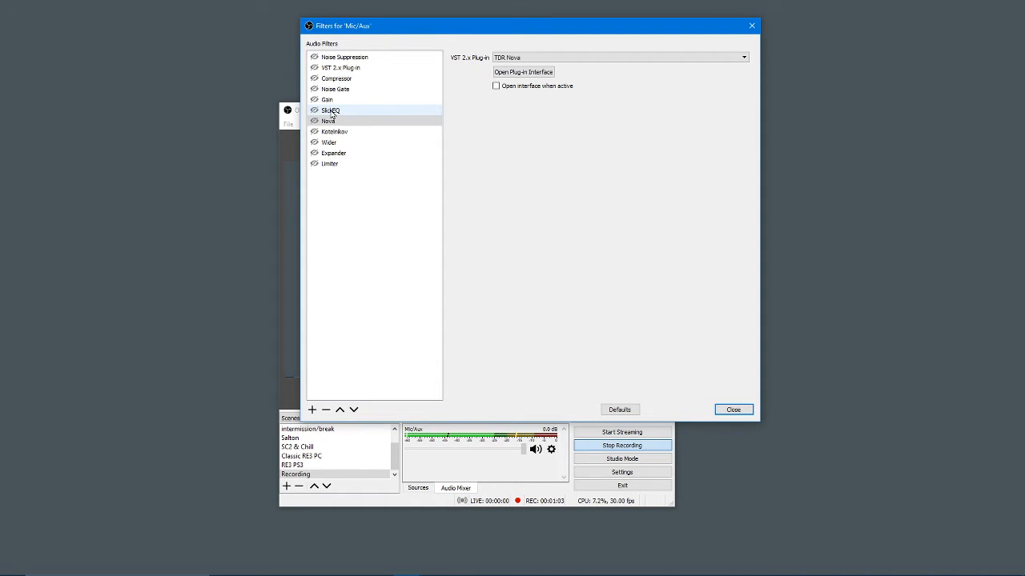
# Step: Open the SlickEQ plug-in interface, place it beside the filter list, and toggle the SlickEQ filter to hear its effect
pyautogui.click(331, 111)
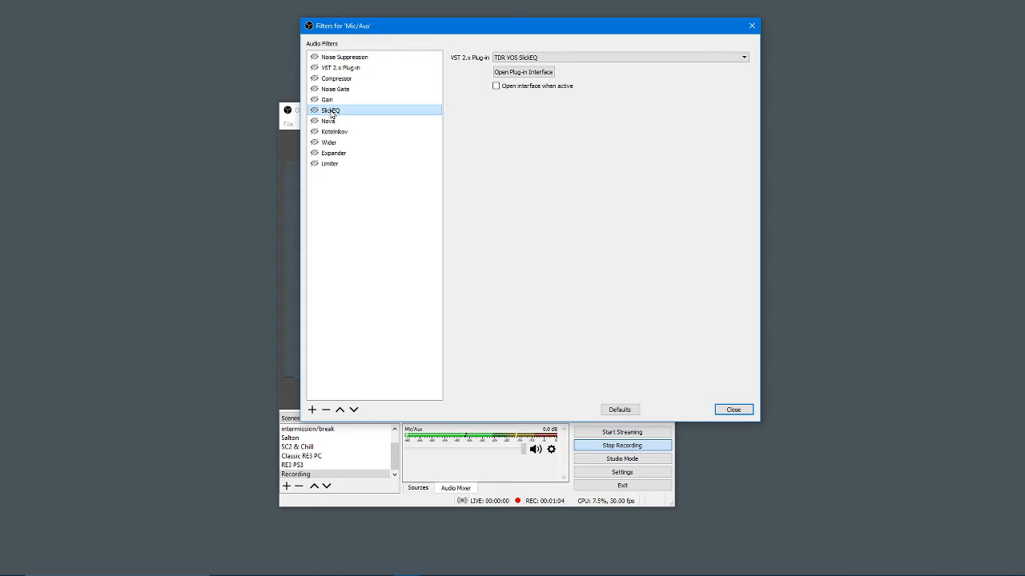
pyautogui.click(533, 74)
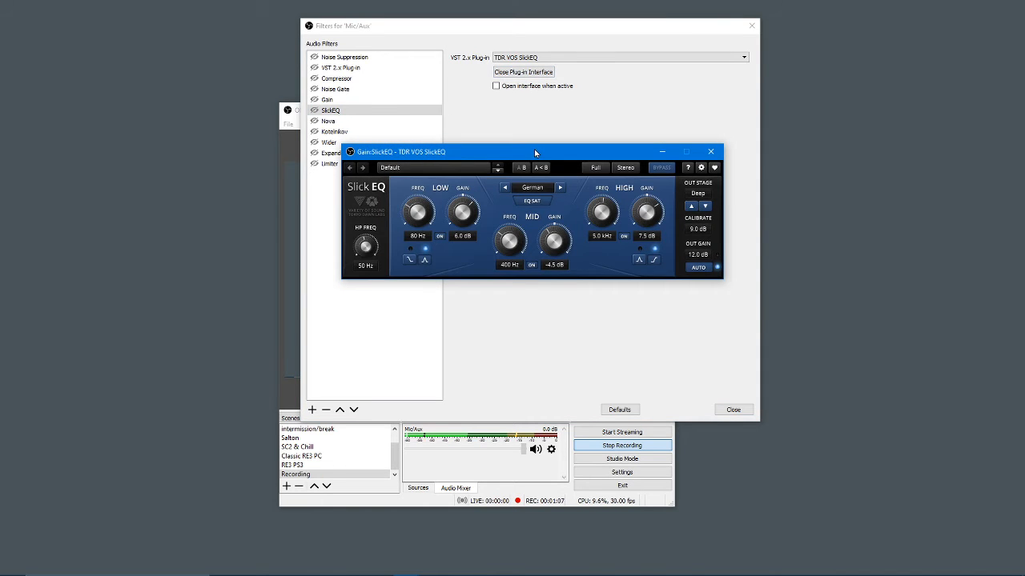
pyautogui.moveTo(535, 152); pyautogui.dragTo(618, 55)
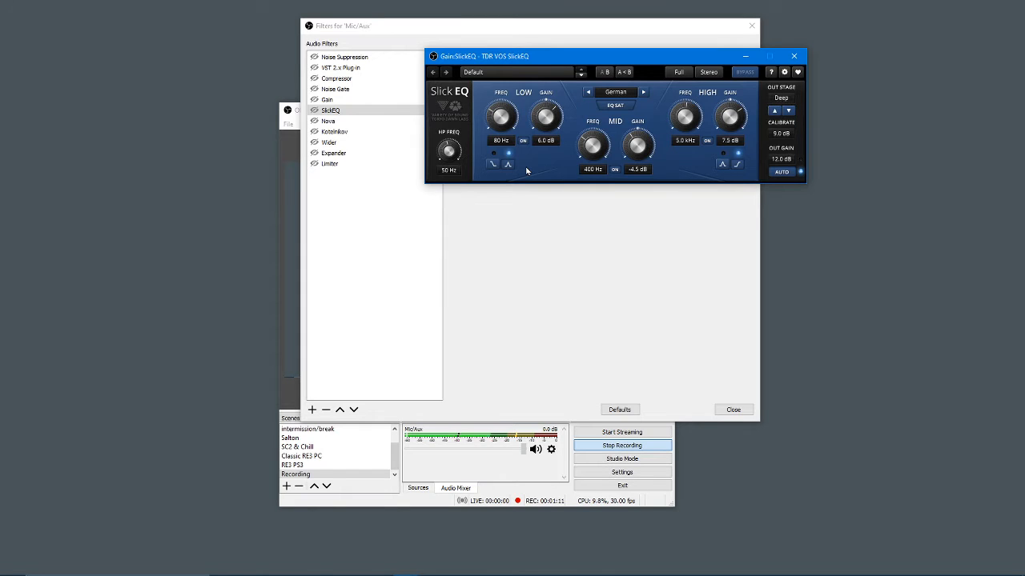
pyautogui.click(314, 112)
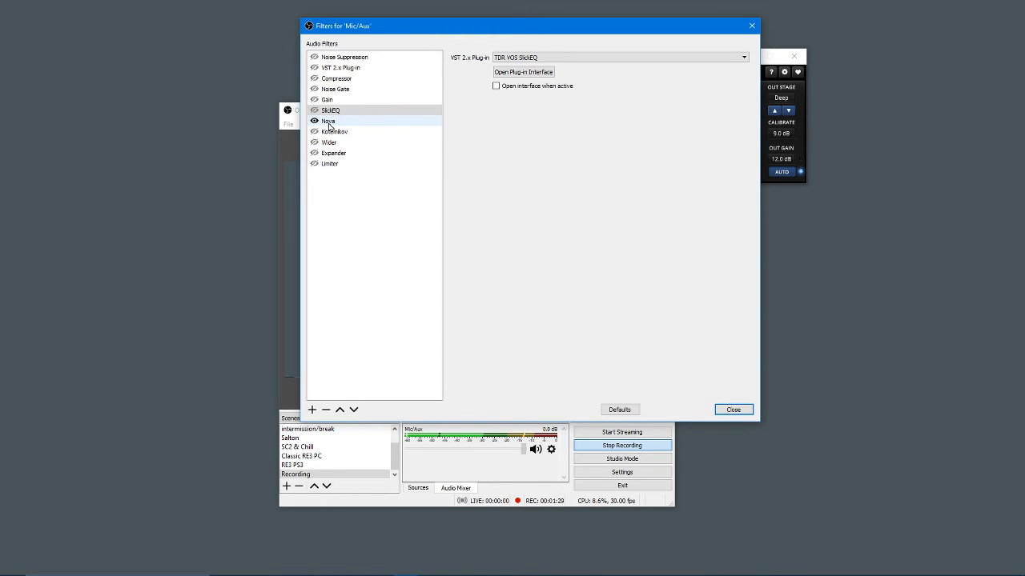
# Step: Open the Nova plug-in interface and move it clear of the audio filter list
pyautogui.click(328, 125)
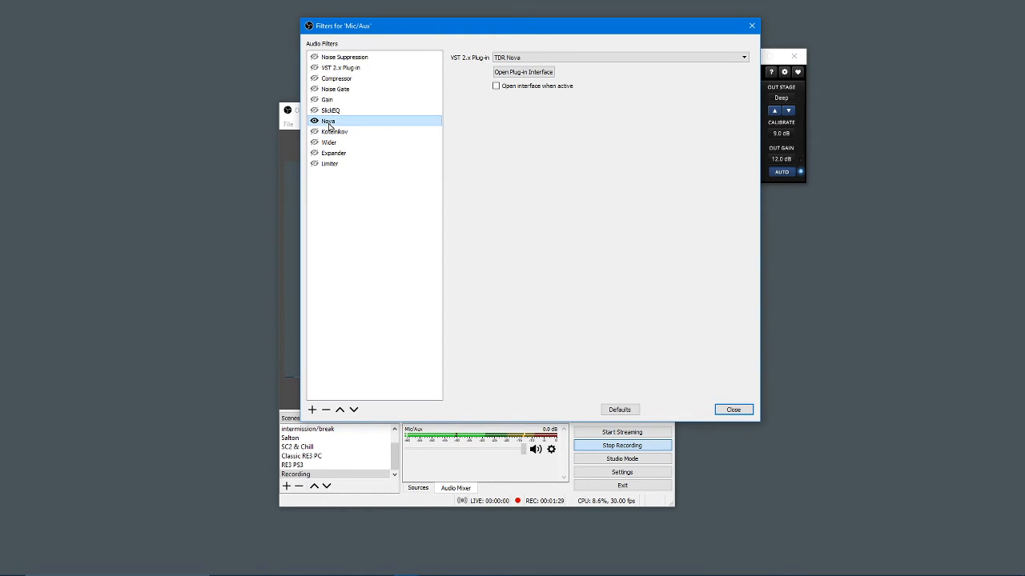
pyautogui.click(523, 72)
pyautogui.moveTo(587, 153); pyautogui.dragTo(750, 28)
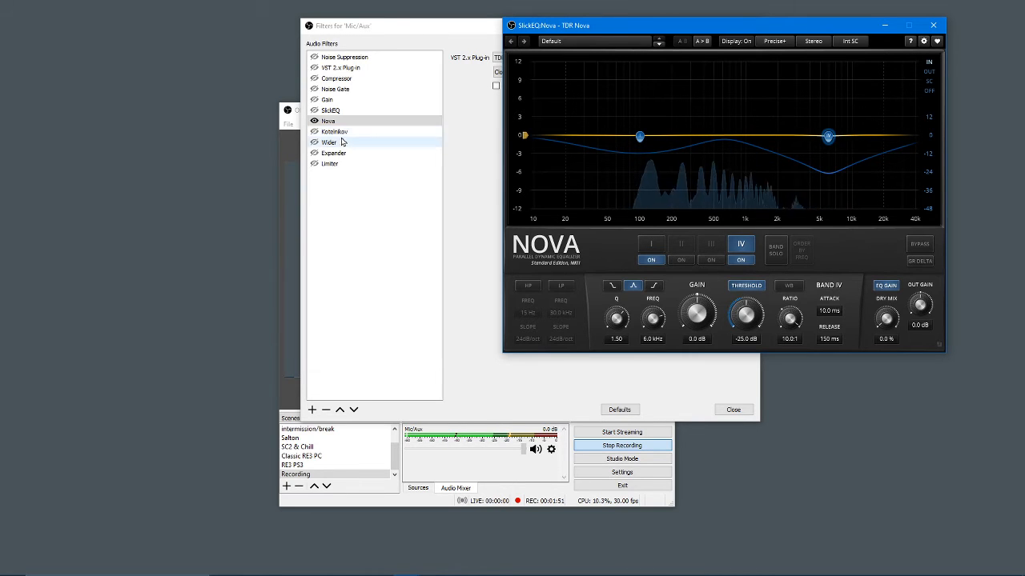
# Step: Enable the Kotelnikov filter, open its plug-in interface, and compare the sound with Bypass on and off
pyautogui.click(315, 135)
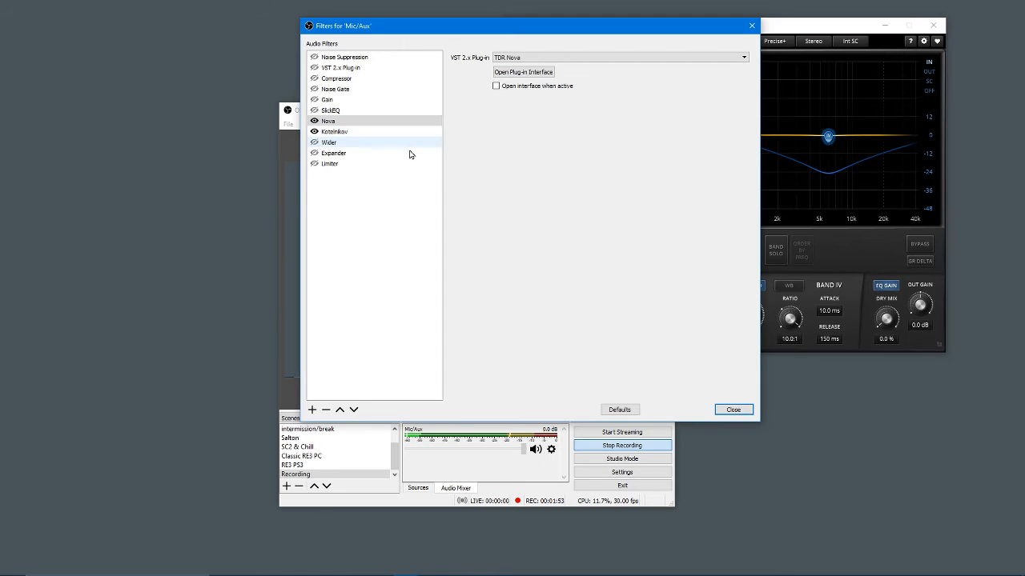
pyautogui.click(535, 74)
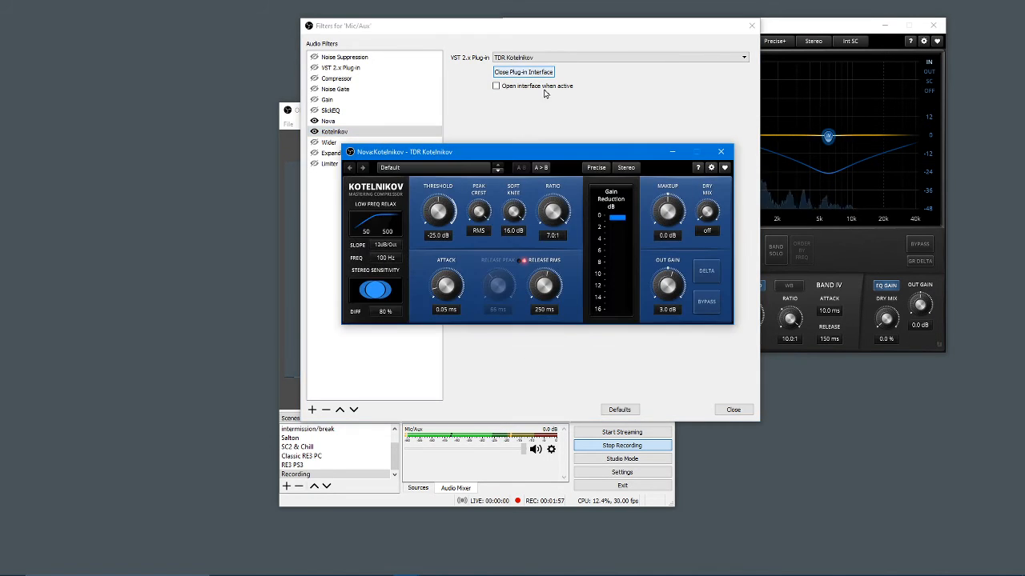
pyautogui.moveTo(554, 151); pyautogui.dragTo(658, 54)
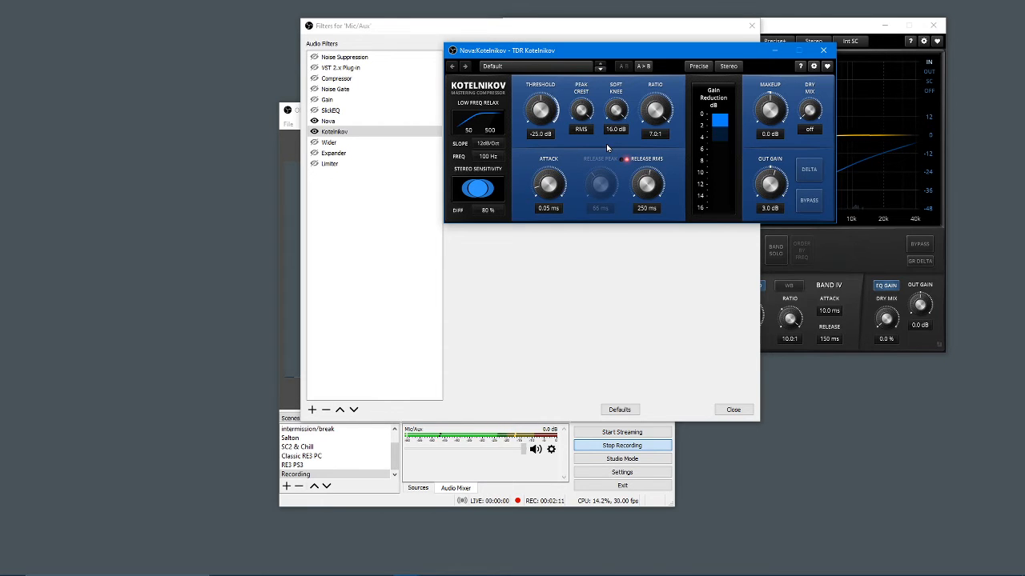
pyautogui.click(809, 201)
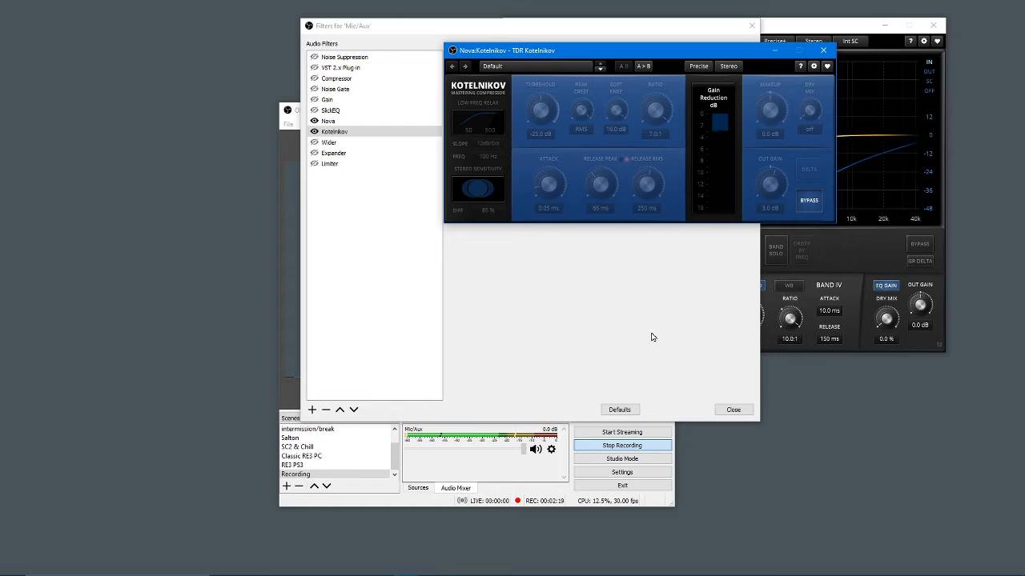
pyautogui.click(808, 202)
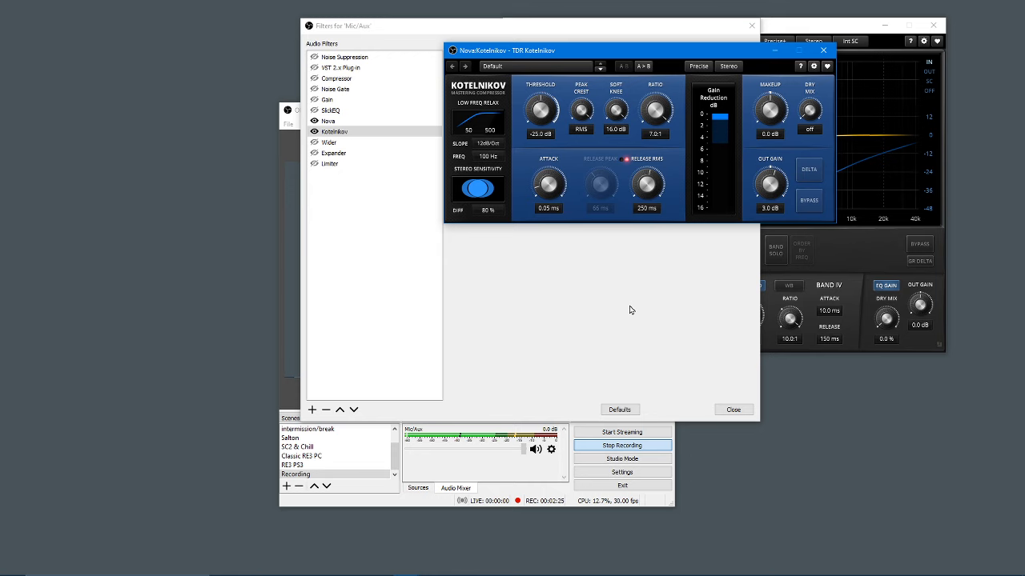
# Step: Open the Wider plug-in interface, try different width amounts, and turn the Wider filter off
pyautogui.click(331, 143)
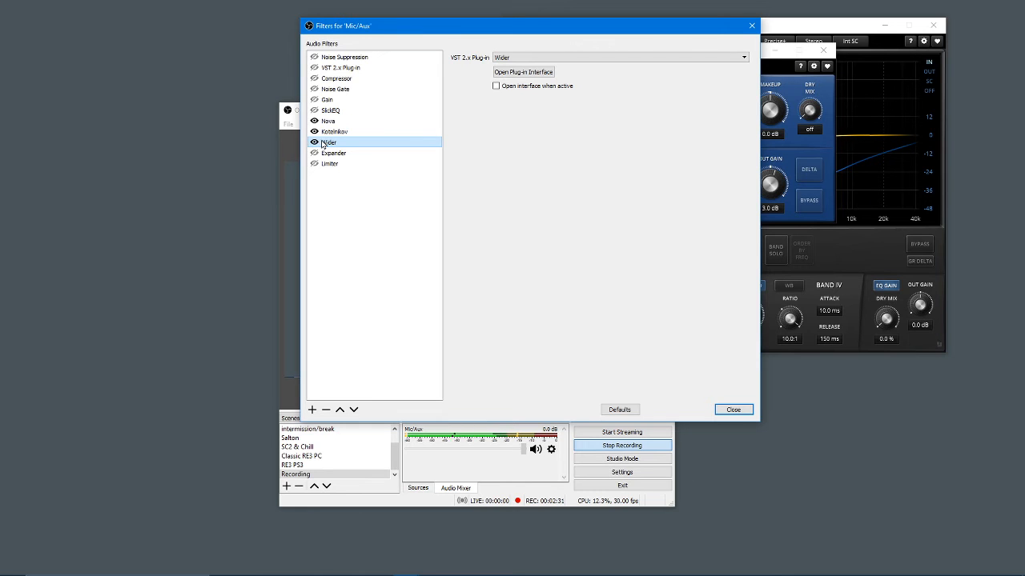
pyautogui.click(315, 143)
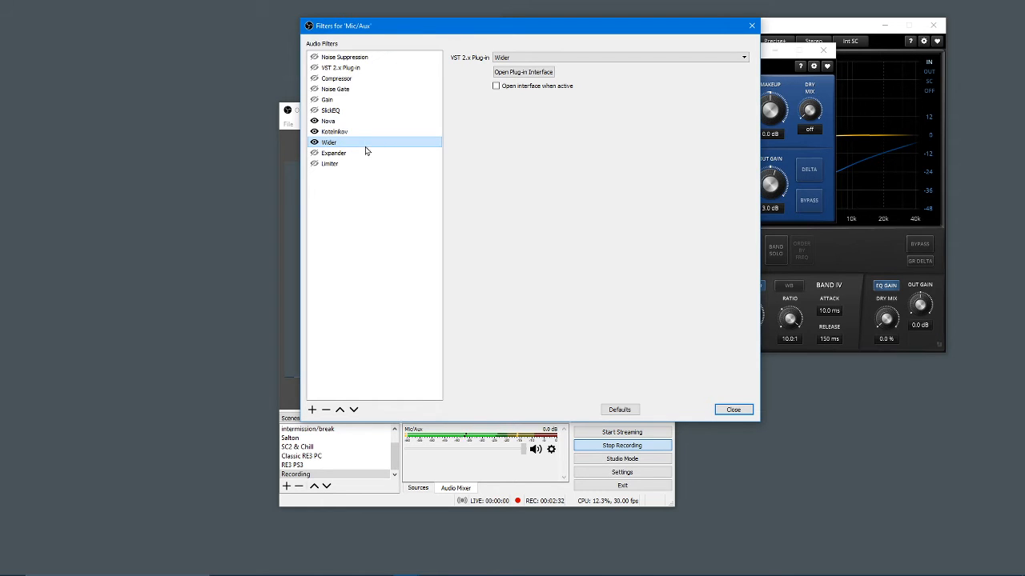
pyautogui.click(523, 72)
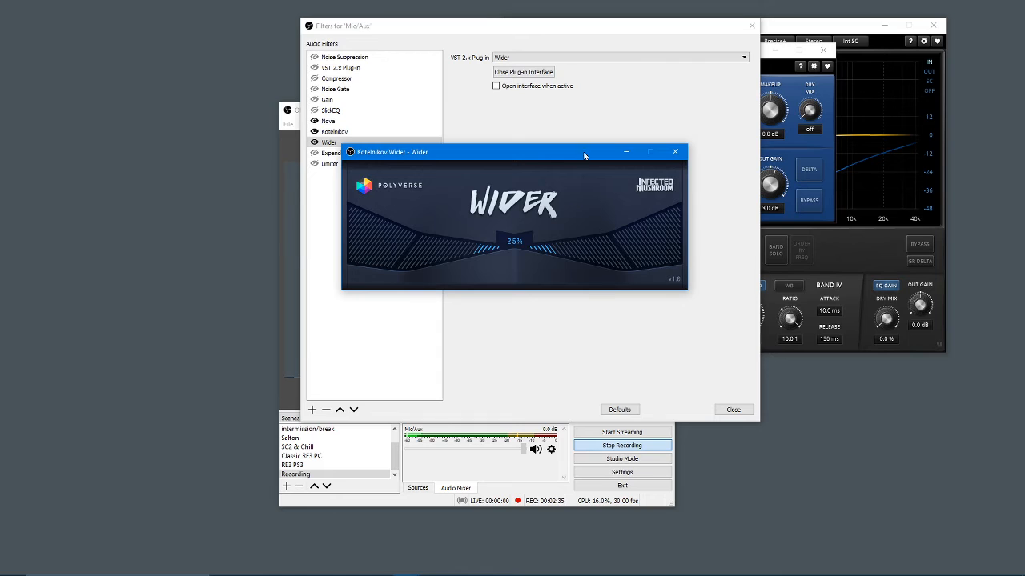
pyautogui.moveTo(577, 152); pyautogui.dragTo(692, 104)
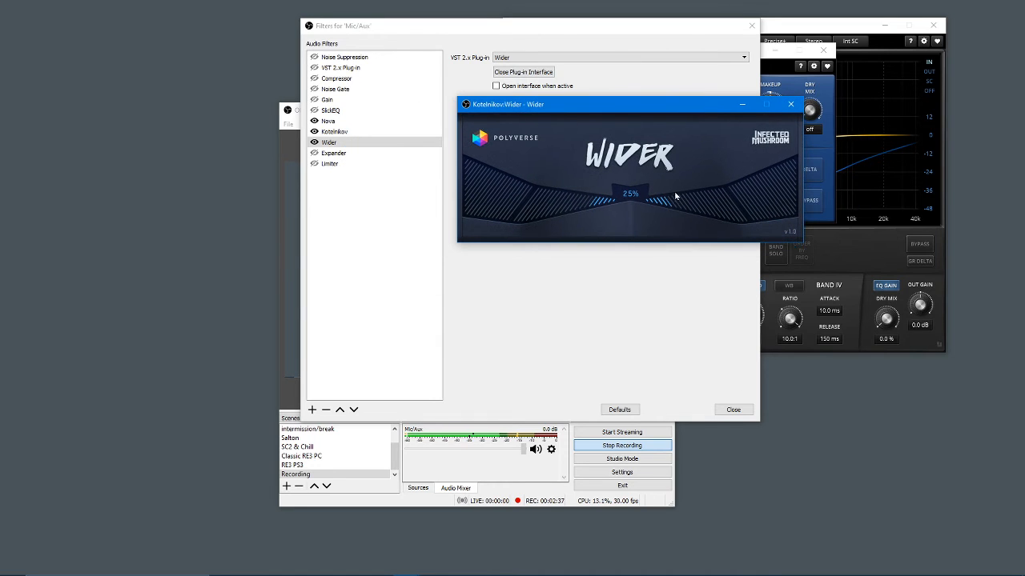
pyautogui.moveTo(686, 203); pyautogui.dragTo(631, 200)
pyautogui.moveTo(661, 211); pyautogui.dragTo(678, 206)
pyautogui.click(315, 145)
# Step: Enable the Expander filter with its settings shown, and move the filters window away from the preview
pyautogui.click(322, 152)
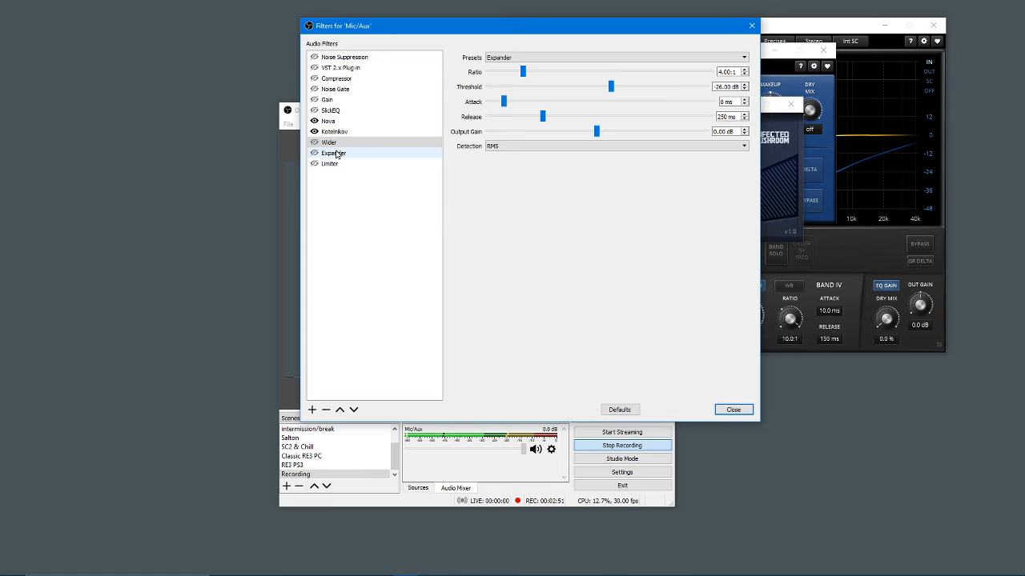
pyautogui.click(315, 154)
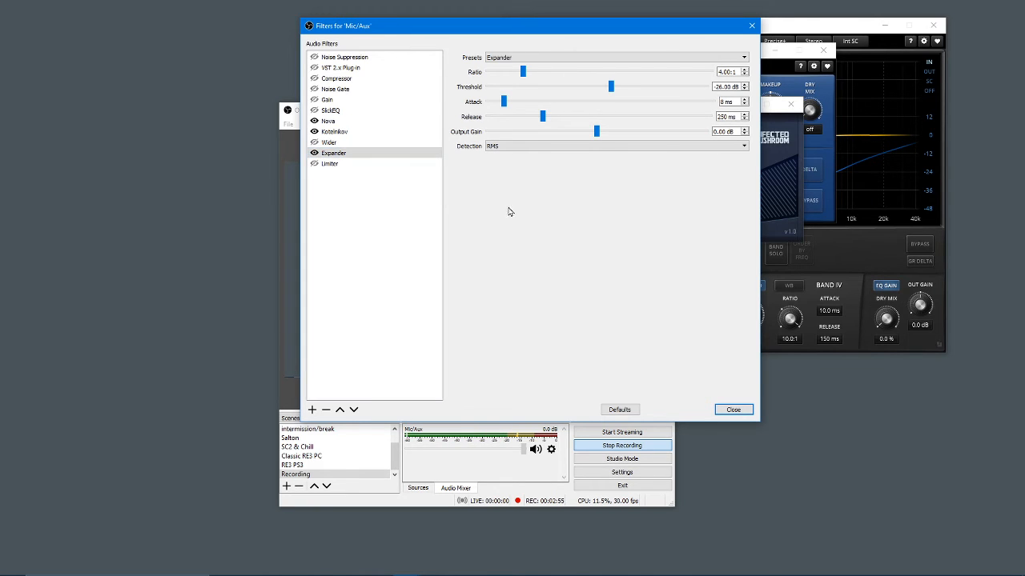
pyautogui.moveTo(501, 27); pyautogui.dragTo(661, 27)
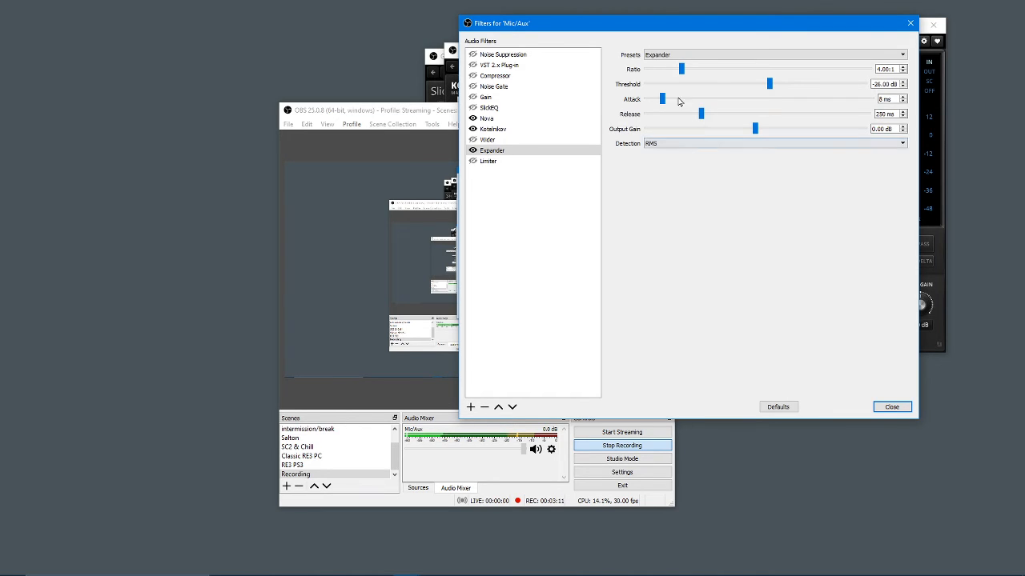
# Step: Toggle the Expander filter off and on to compare the microphone sound, leaving it enabled
pyautogui.click(473, 150)
pyautogui.click(473, 151)
pyautogui.click(200, 273)
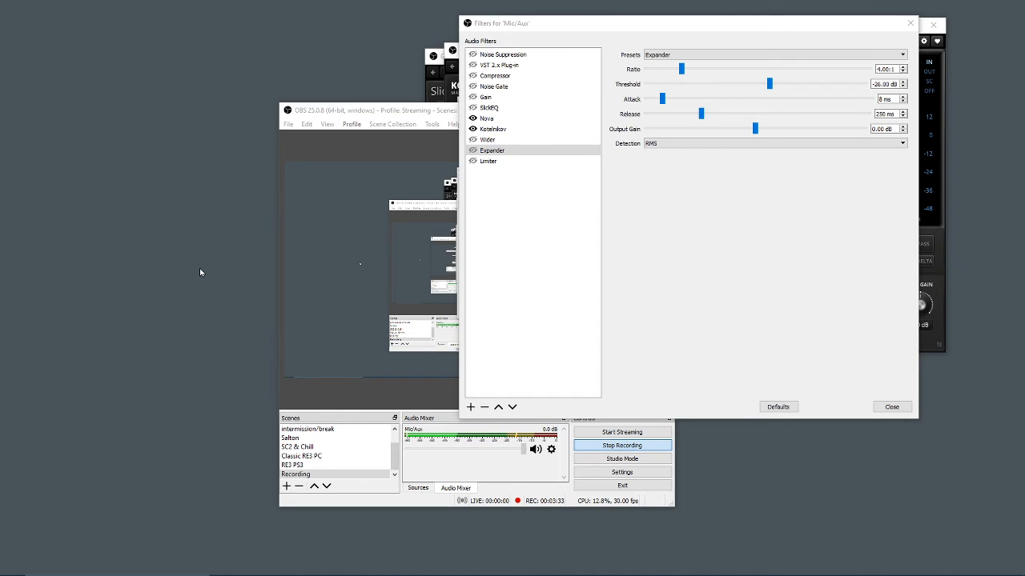
pyautogui.click(473, 152)
pyautogui.click(473, 151)
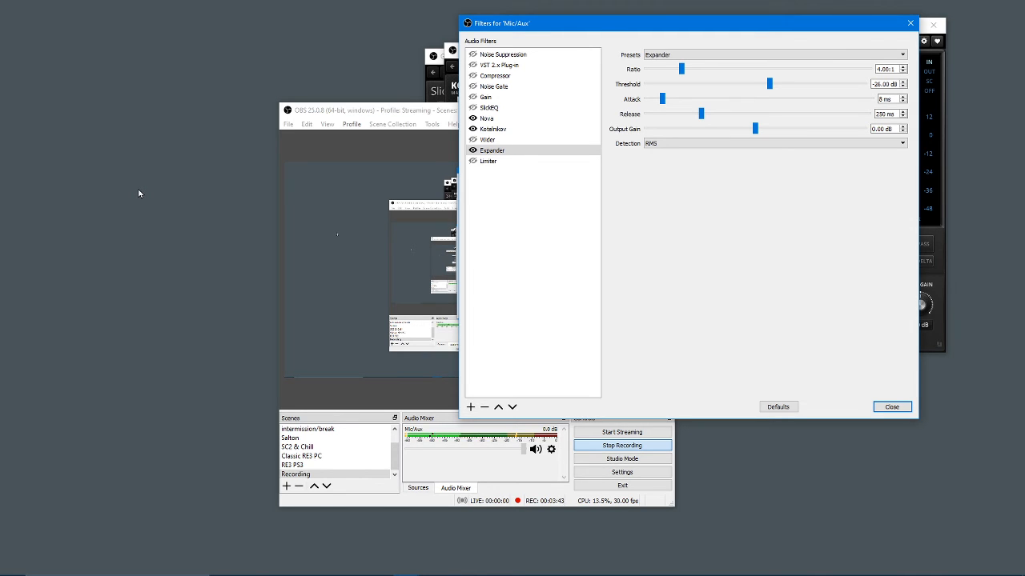
# Step: Enable the Limiter filter and open its threshold and release settings
pyautogui.click(472, 161)
pyautogui.click(485, 162)
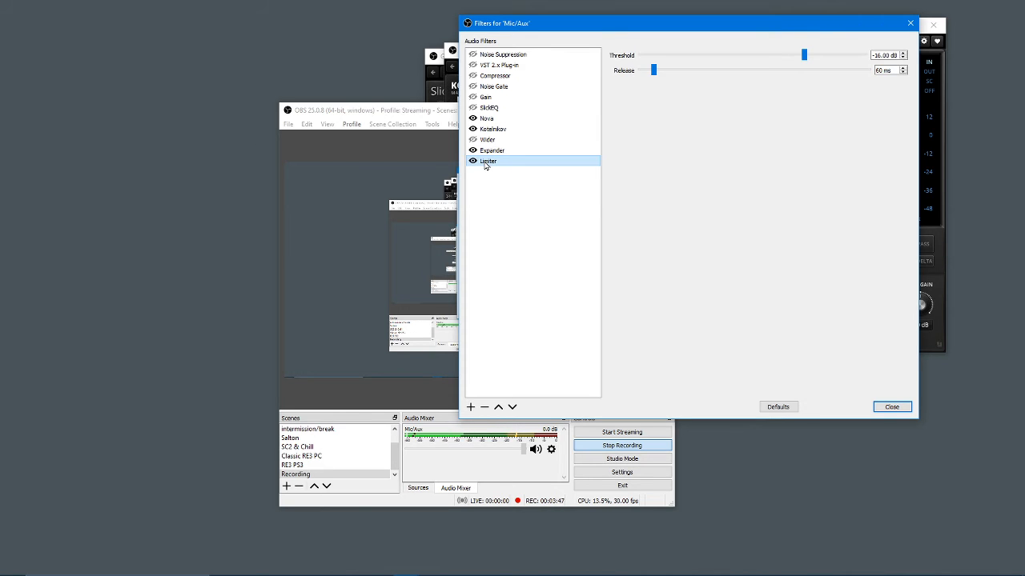
pyautogui.click(877, 70)
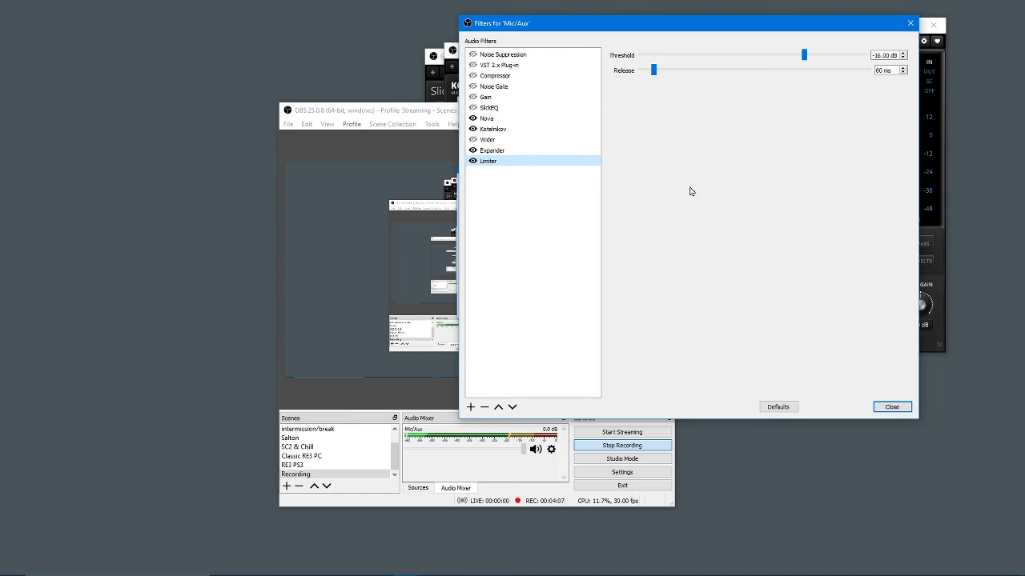
# Step: Enable the Wider and SlickEQ filters to complete the plug-in chain, keeping Limiter selected
pyautogui.click(472, 140)
pyautogui.click(472, 108)
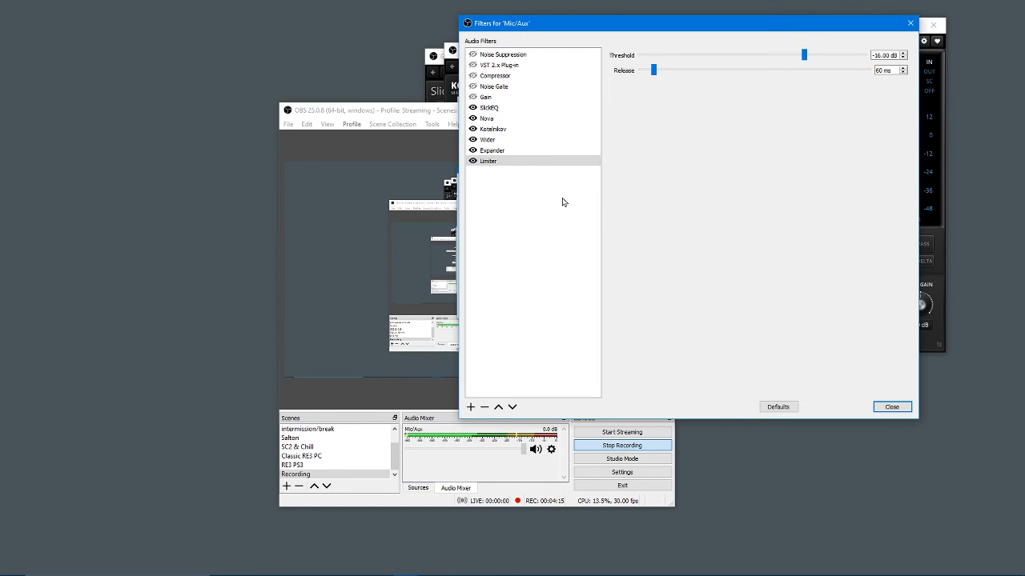
pyautogui.click(488, 161)
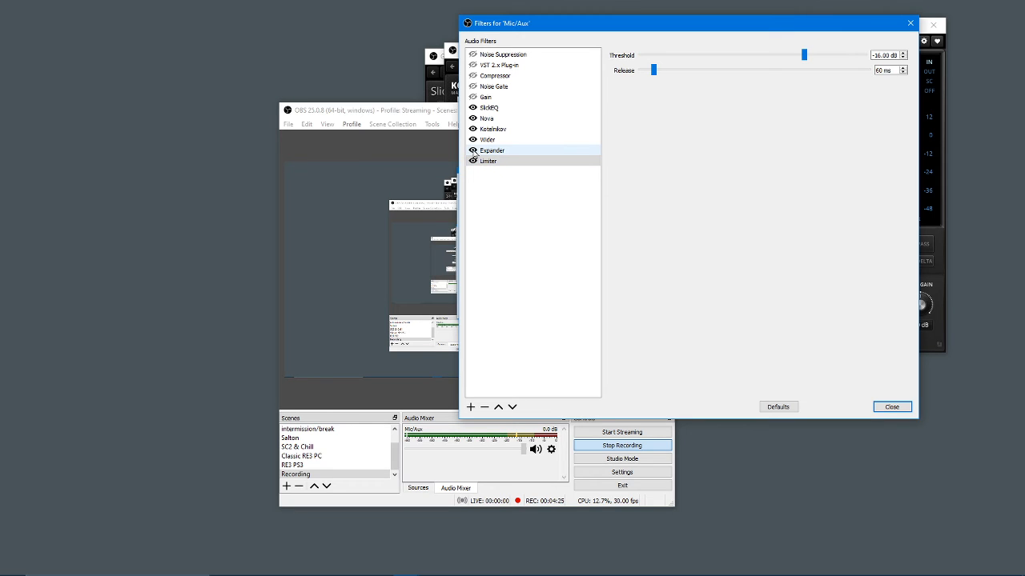
# Step: Disable the Wider, Kotelnikov, Nova and SlickEQ filters, keeping the Expander and Limiter enabled
pyautogui.click(472, 151)
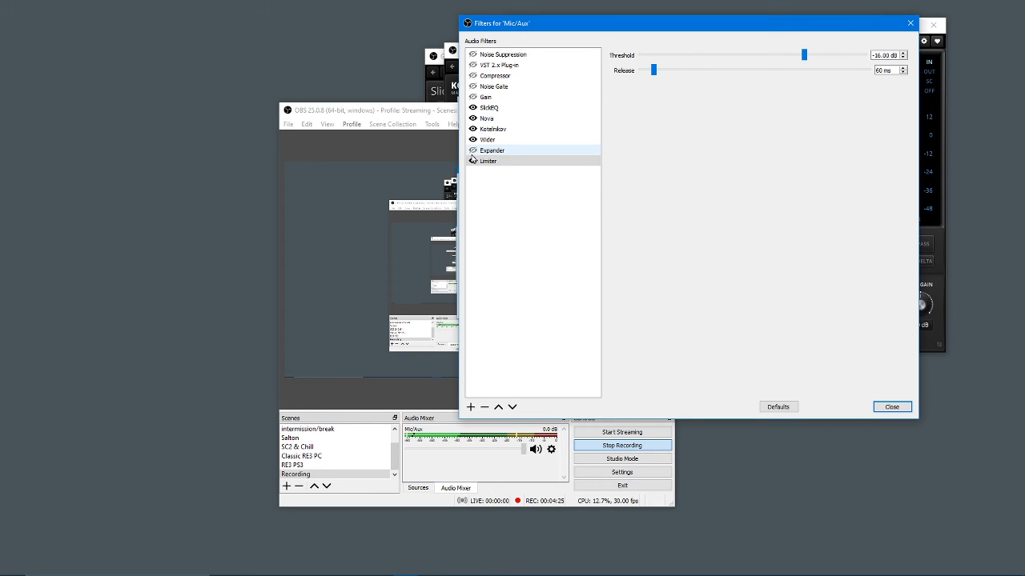
pyautogui.click(472, 151)
pyautogui.click(473, 141)
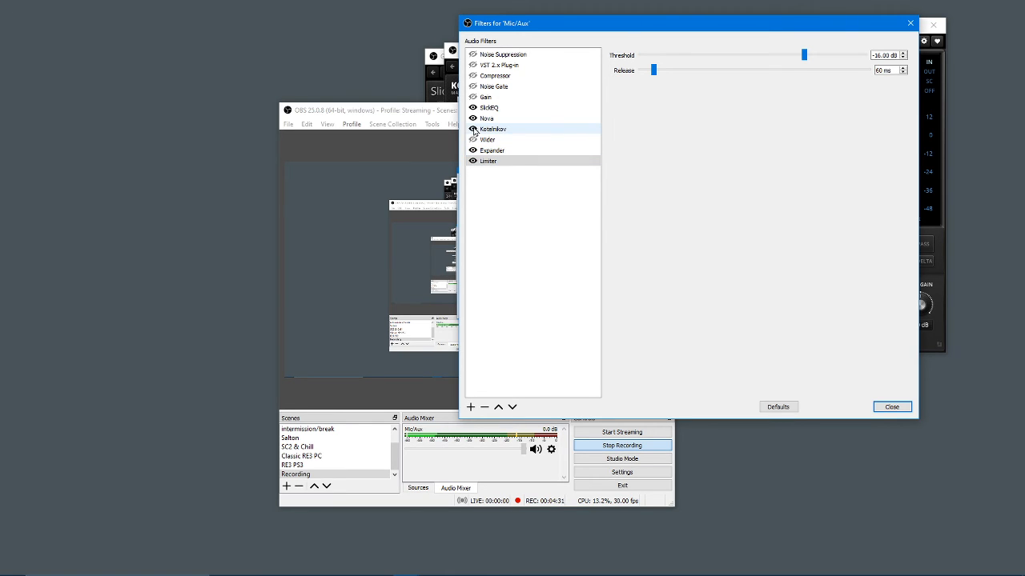
pyautogui.click(473, 132)
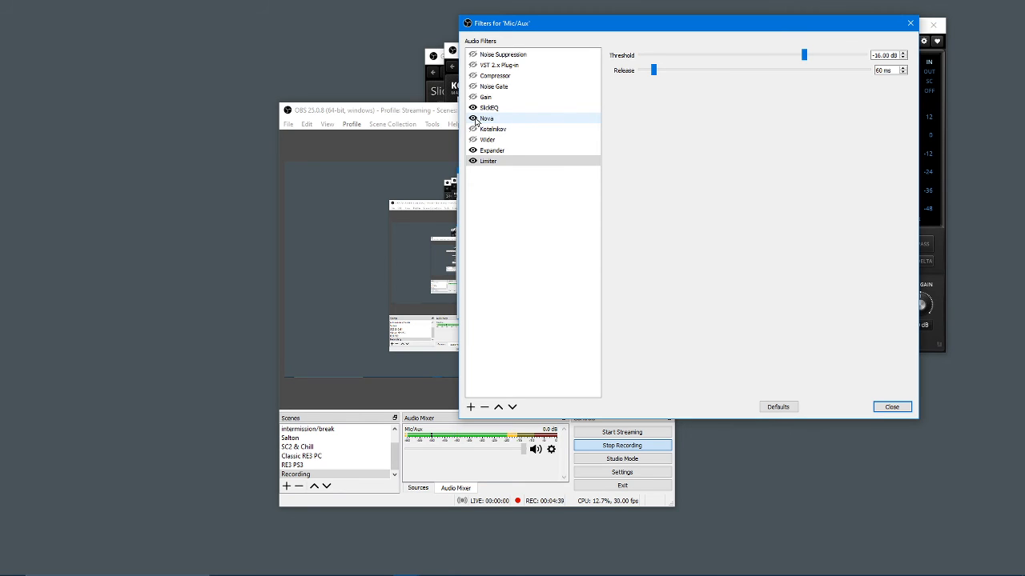
pyautogui.click(473, 118)
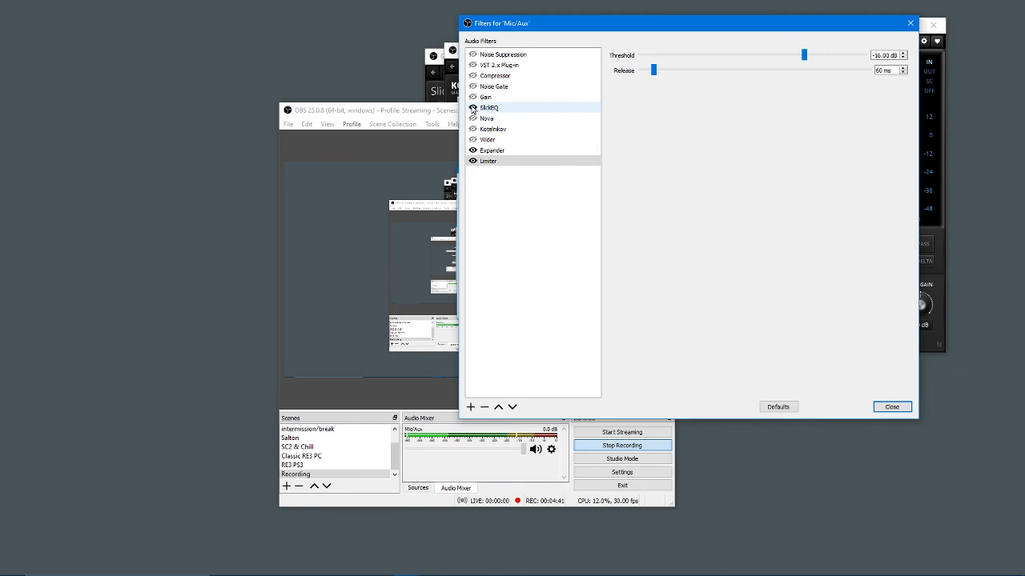
pyautogui.click(473, 108)
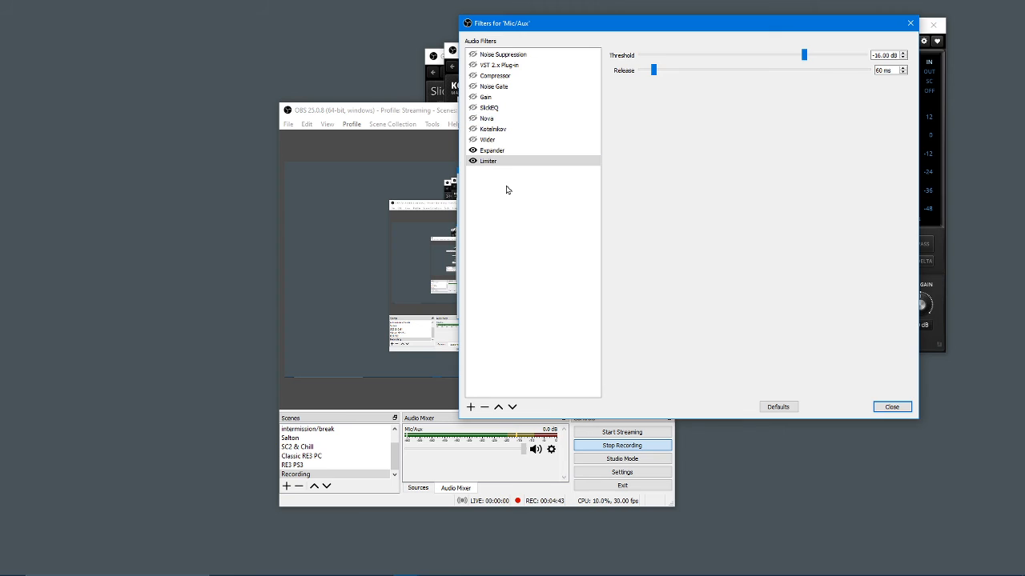
# Step: Enable the Gain filter and open the Expander filter's settings
pyautogui.click(494, 102)
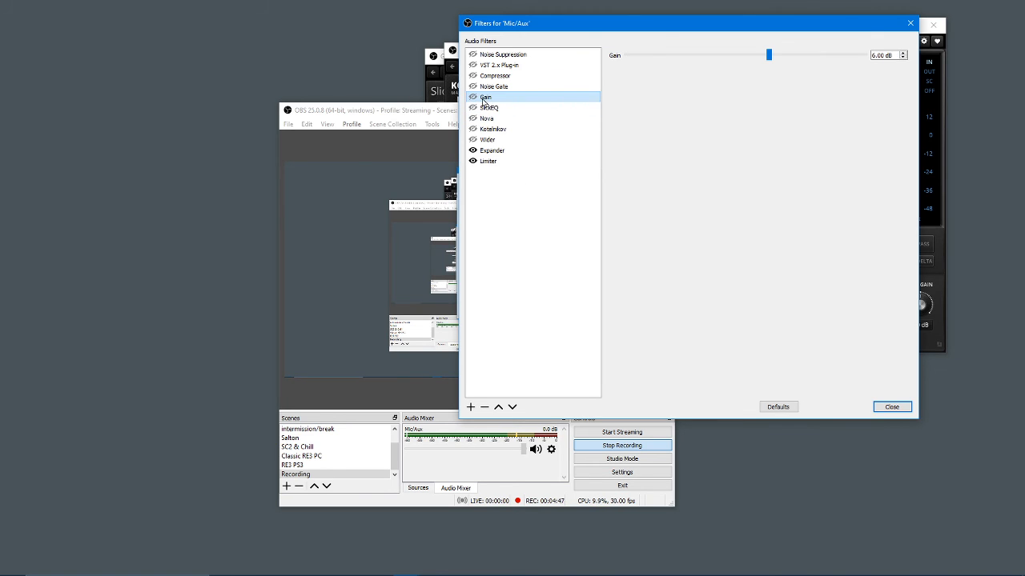
pyautogui.click(473, 97)
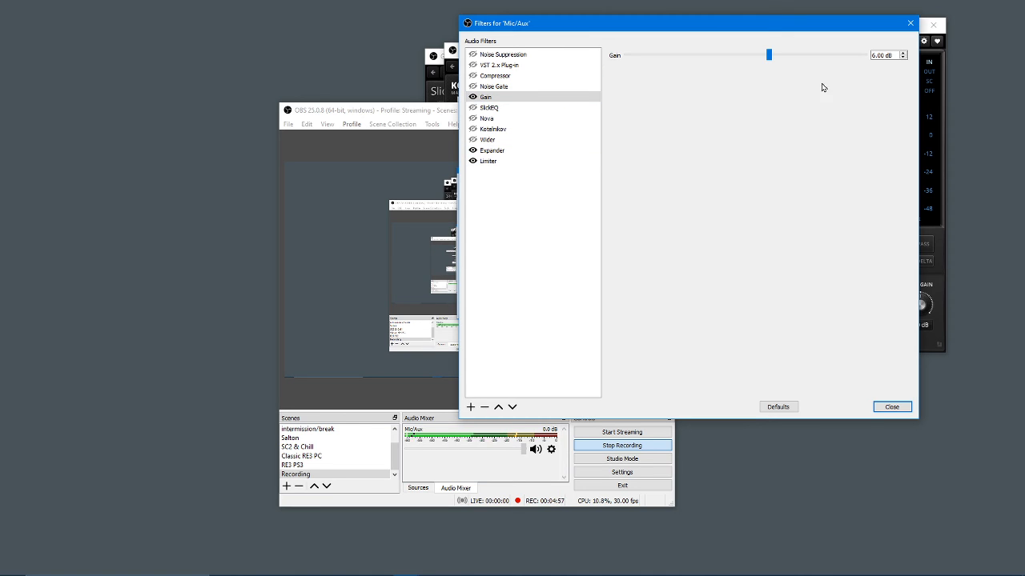
pyautogui.click(508, 154)
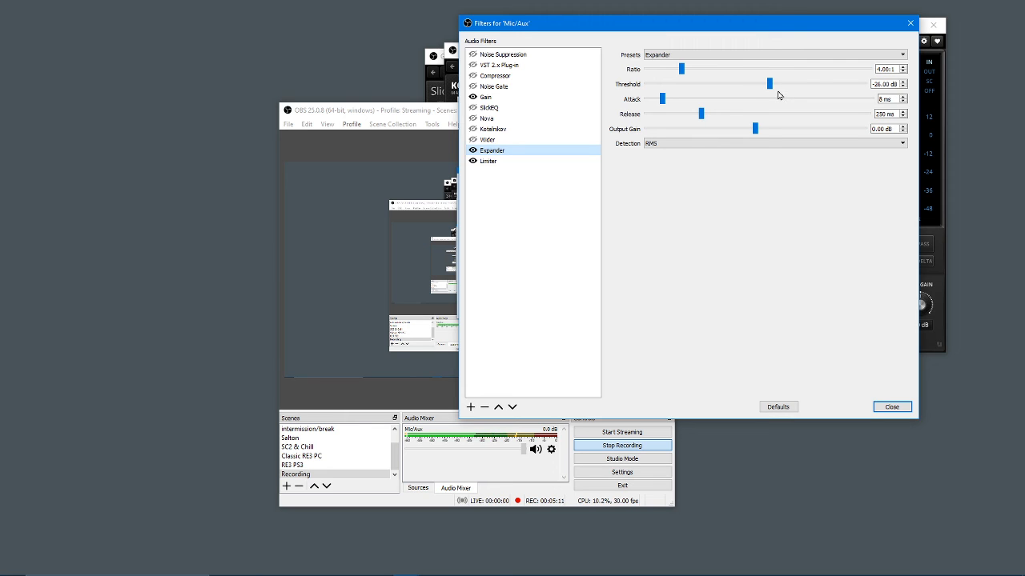
# Step: Try the Expander threshold at -60 dB, and set it back to -26 dB
pyautogui.moveTo(770, 88); pyautogui.dragTo(625, 87)
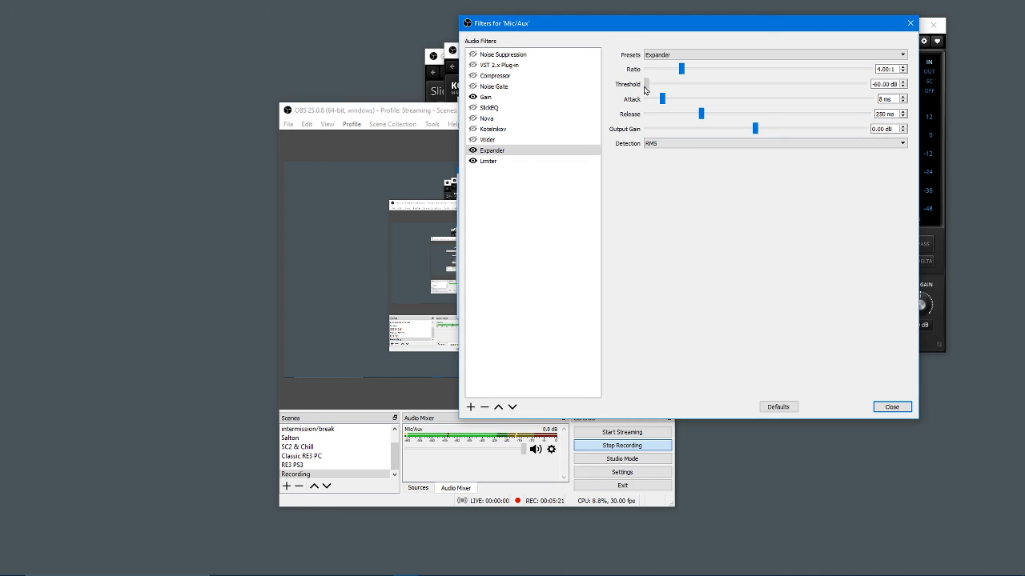
pyautogui.moveTo(646, 88); pyautogui.dragTo(765, 88)
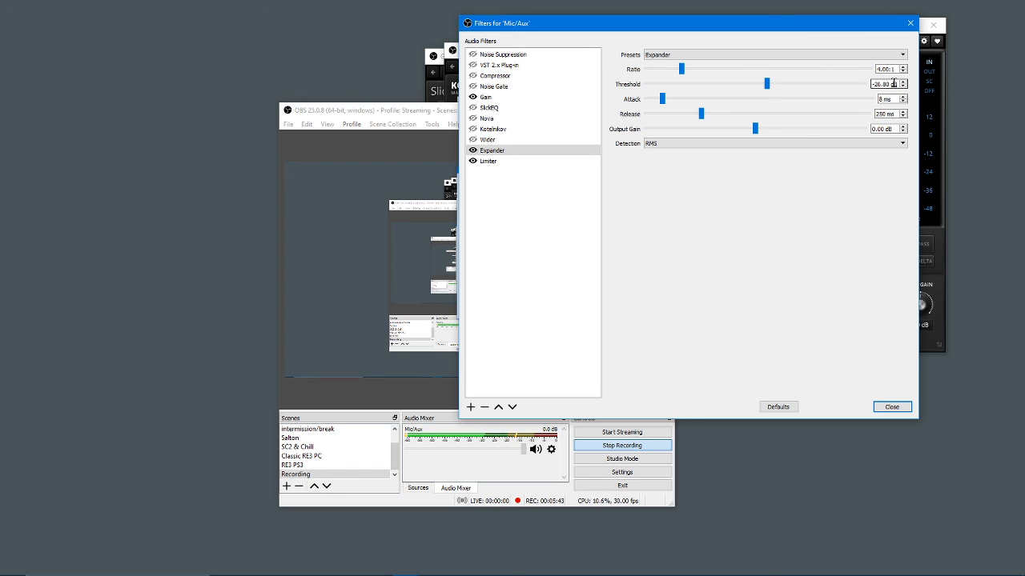
pyautogui.moveTo(893, 83); pyautogui.dragTo(870, 84)
pyautogui.press('BackSpace')
pyautogui.write('-26')
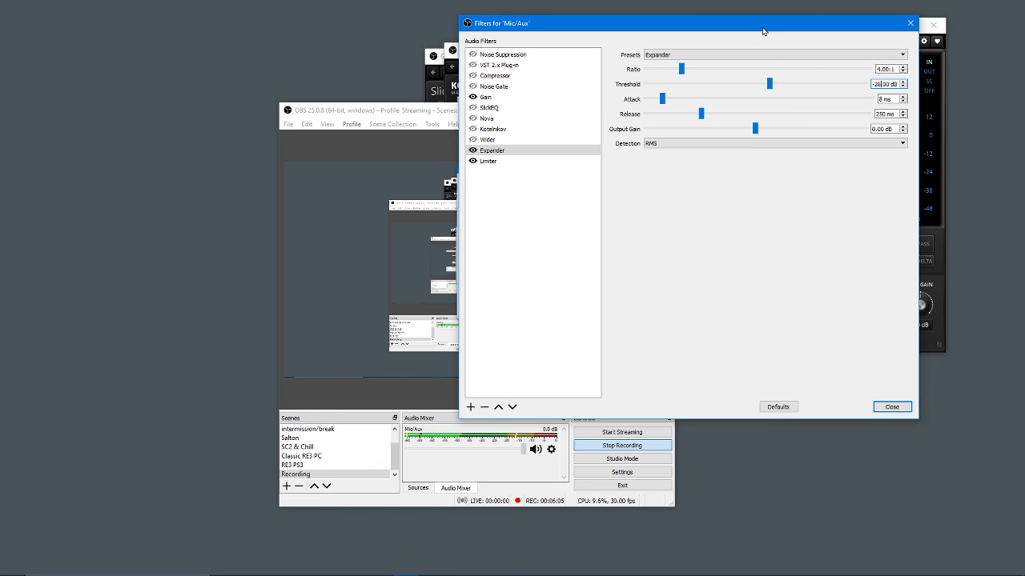
pyautogui.moveTo(762, 29); pyautogui.dragTo(721, 31)
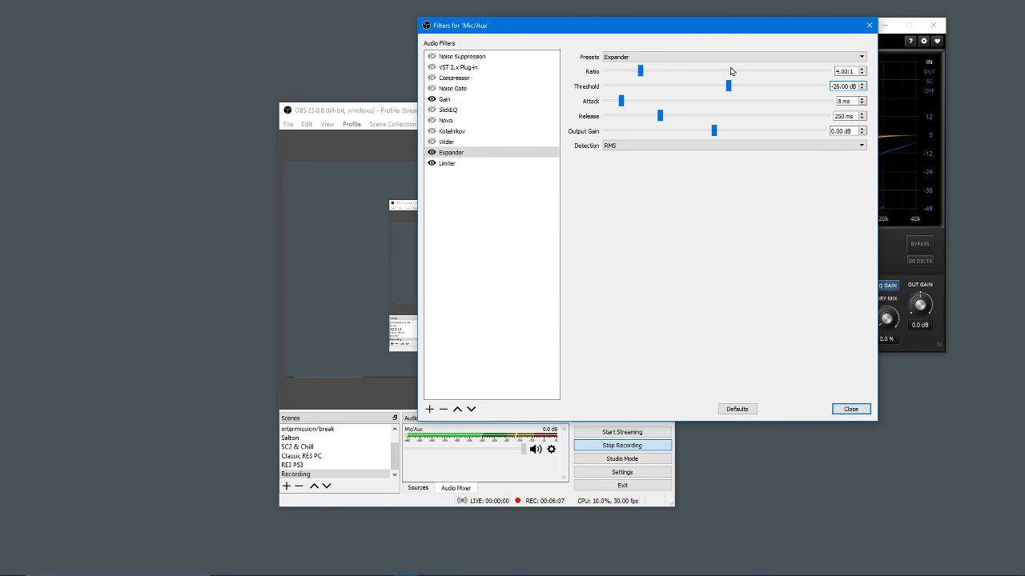